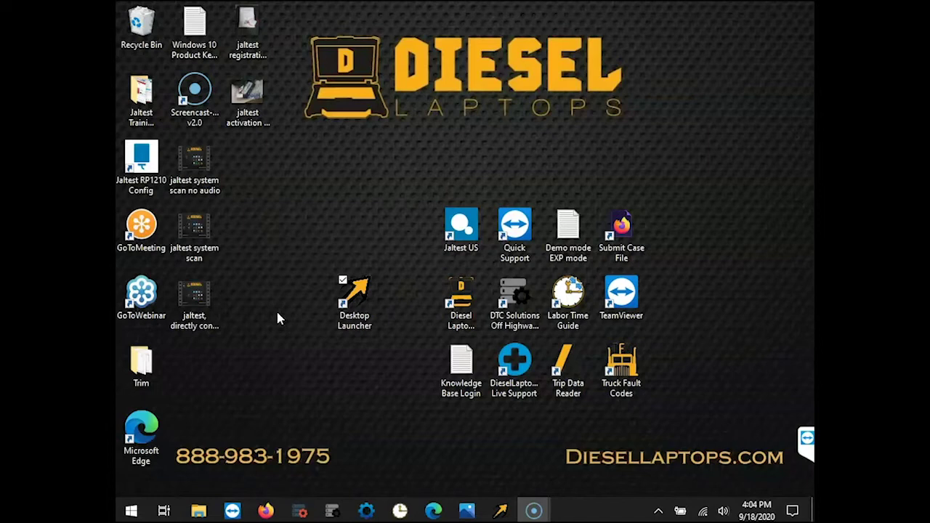
- Launch Jaltest from the Desktop Launcher and run System Scan + Read Fault Codes over Heavy Duty 9 Pin
click(359, 290)
double_click(359, 291)
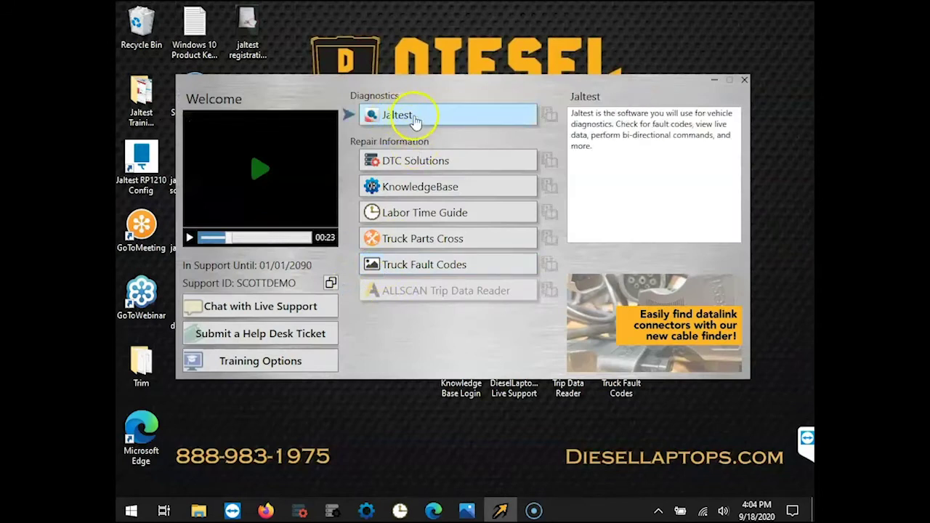
click(415, 122)
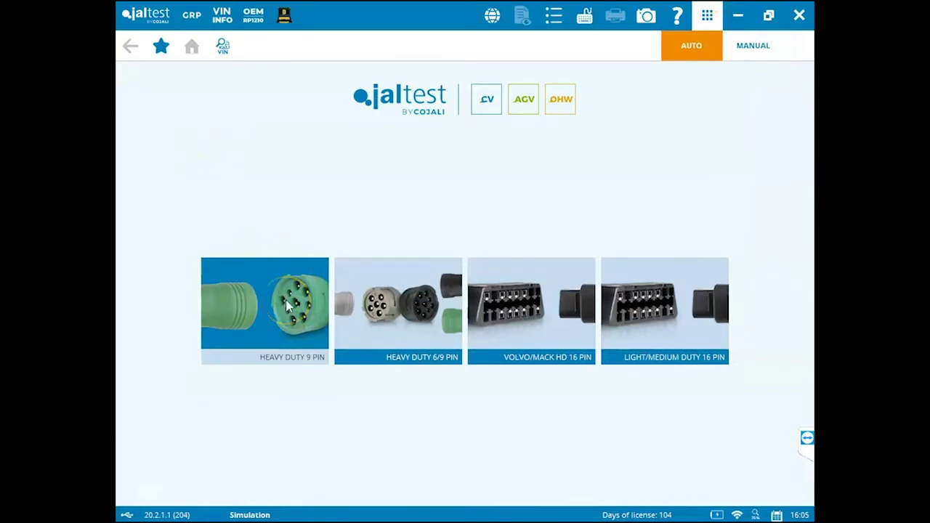
click(288, 306)
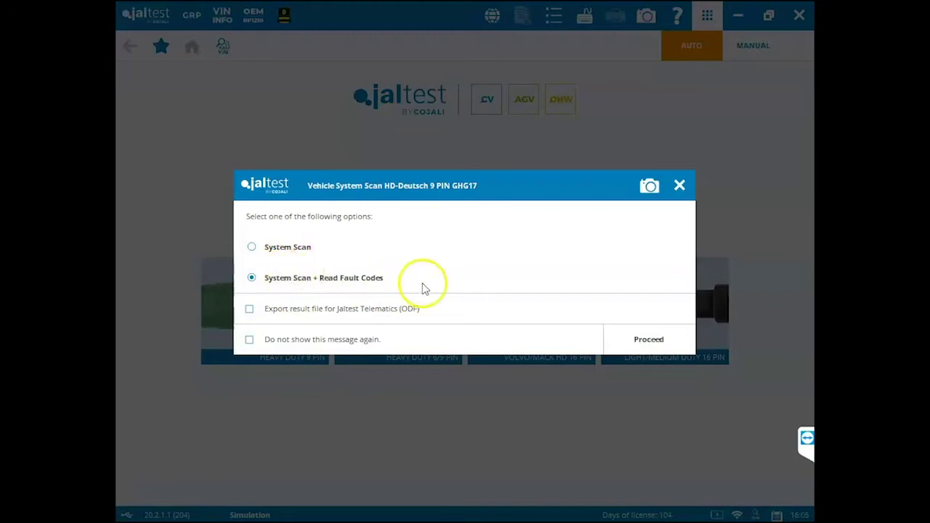
click(632, 338)
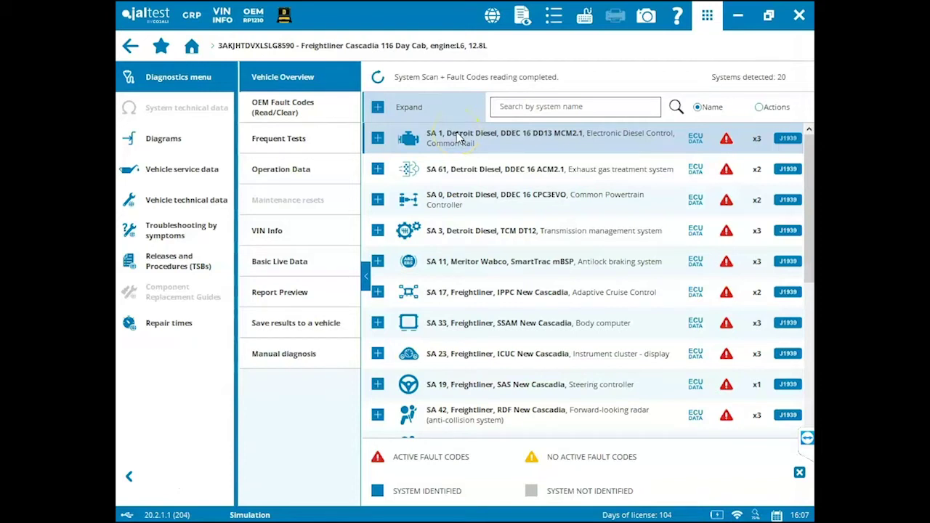
- Connect to the SA 1 engine controller and open Particulate Filter Regeneration under Maintenance
click(440, 143)
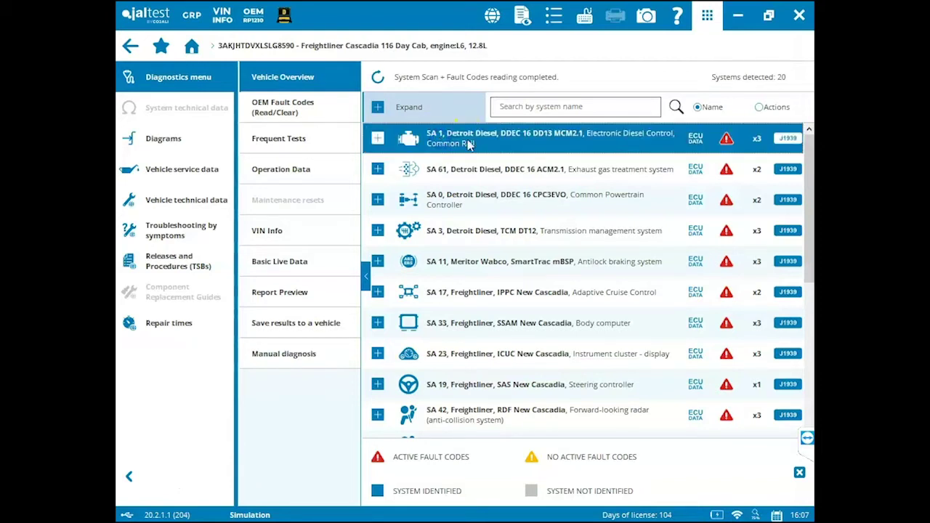
click(768, 46)
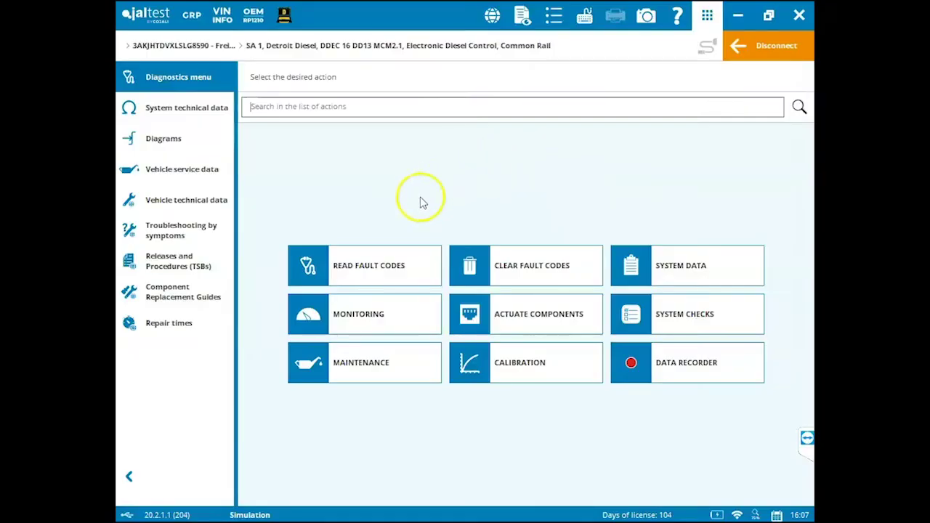
click(380, 363)
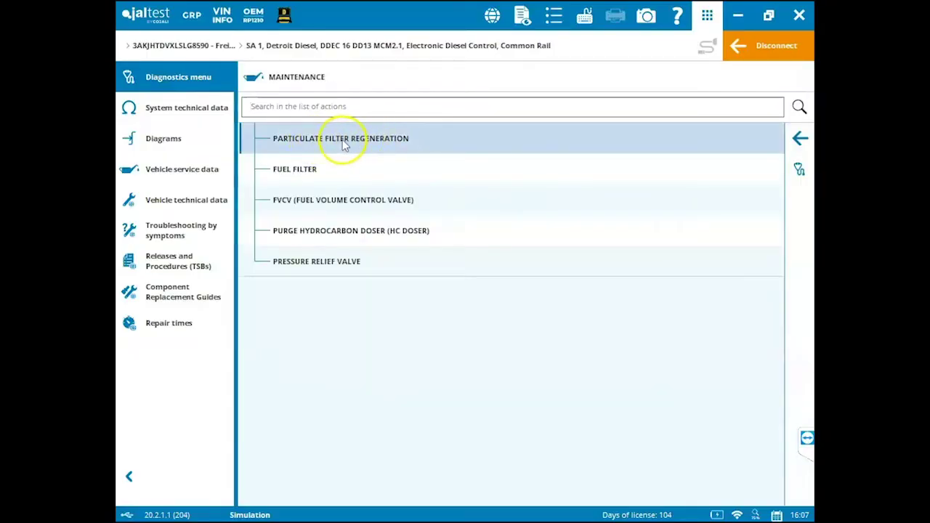
click(342, 143)
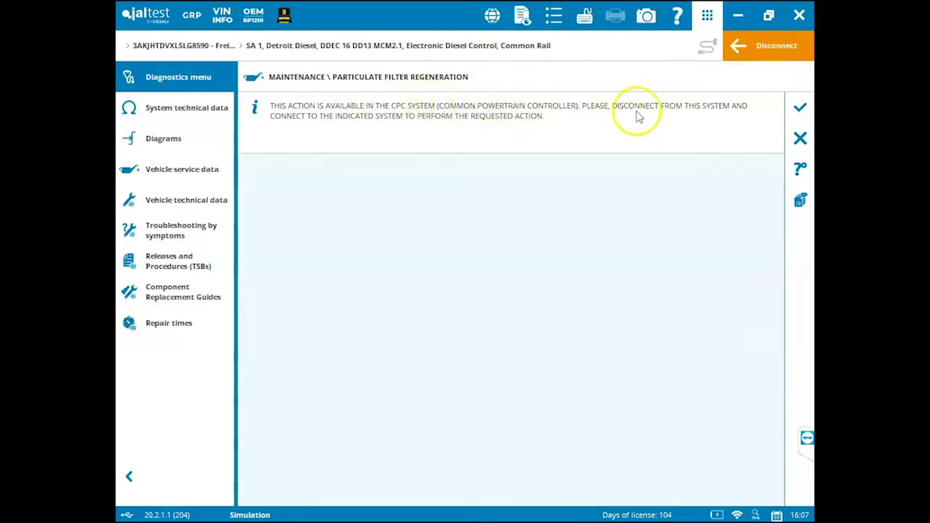
- Switch from SA 1 to the SA 0 Common Powertrain Controller and show its Maintenance list
click(777, 46)
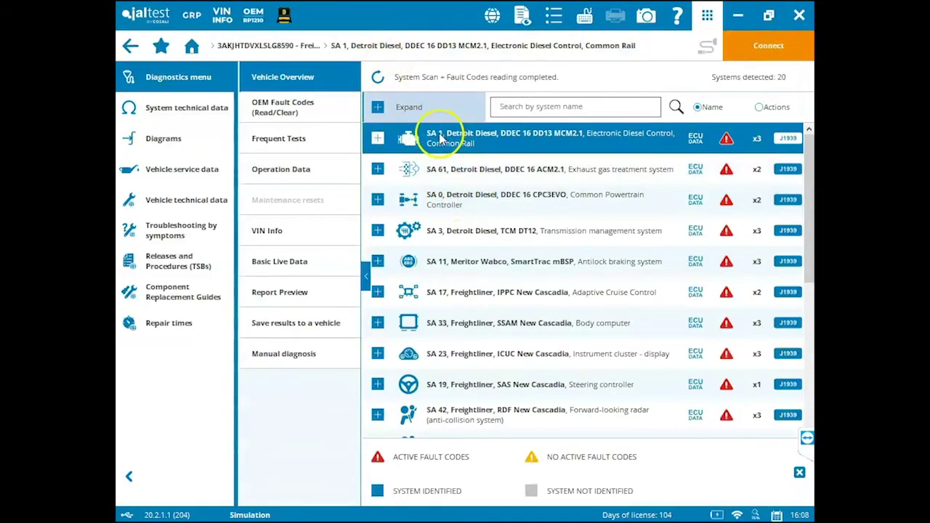
click(446, 201)
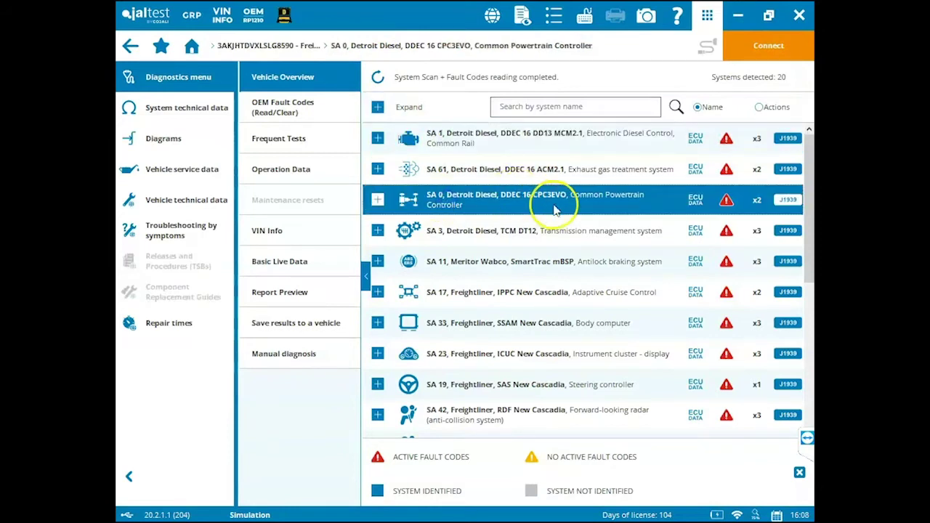
click(770, 49)
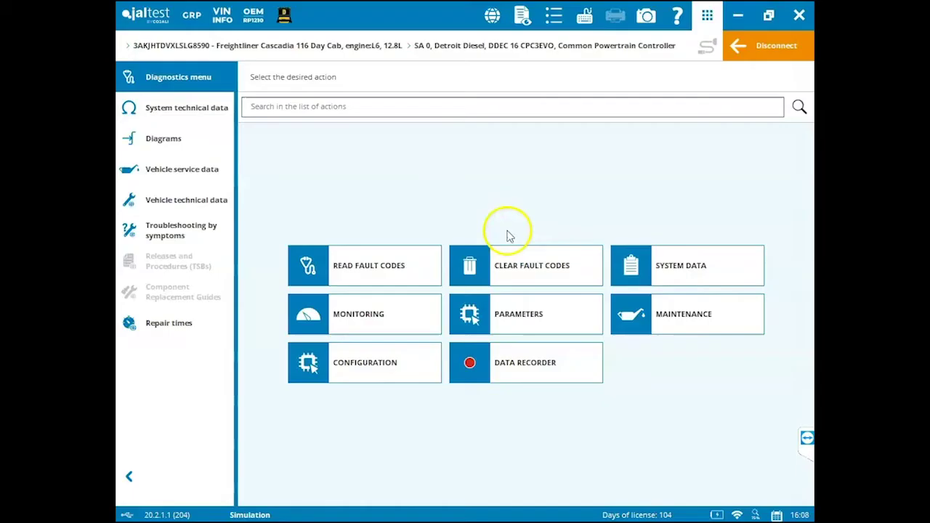
click(683, 314)
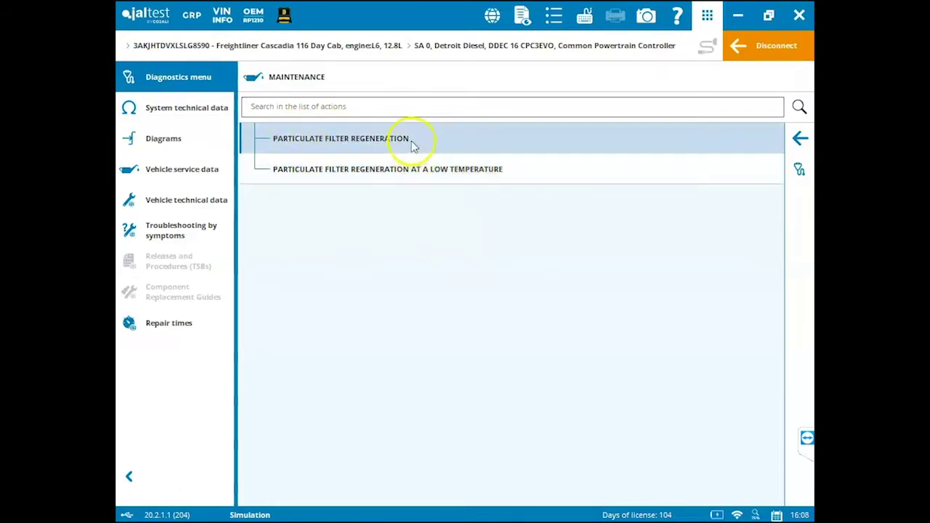
- Open the CPC's Particulate Filter Regeneration and activate Expert Mode by accepting the terms and entering the key
click(405, 140)
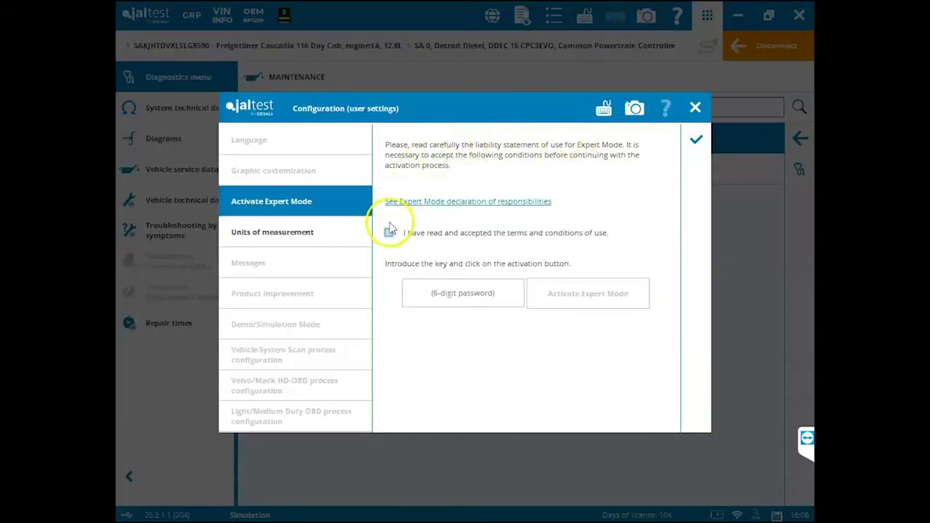
click(389, 234)
click(456, 292)
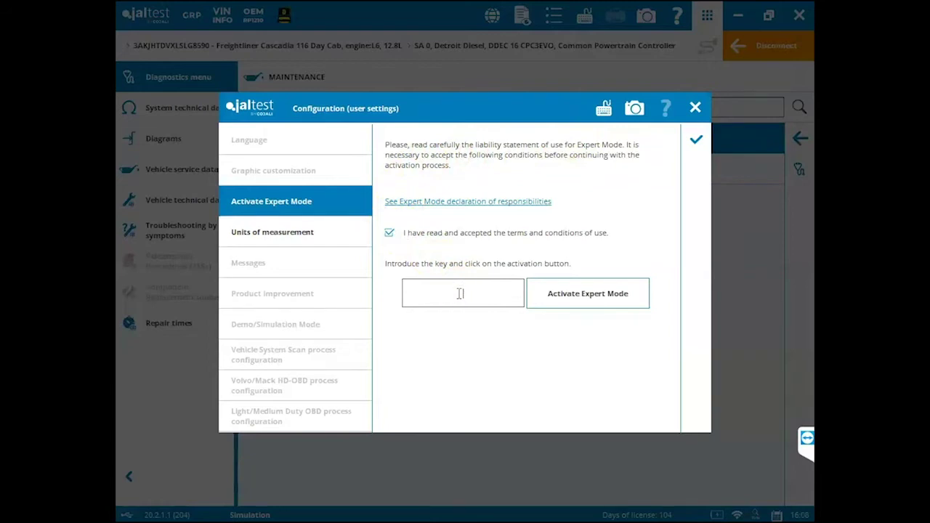
text(B)
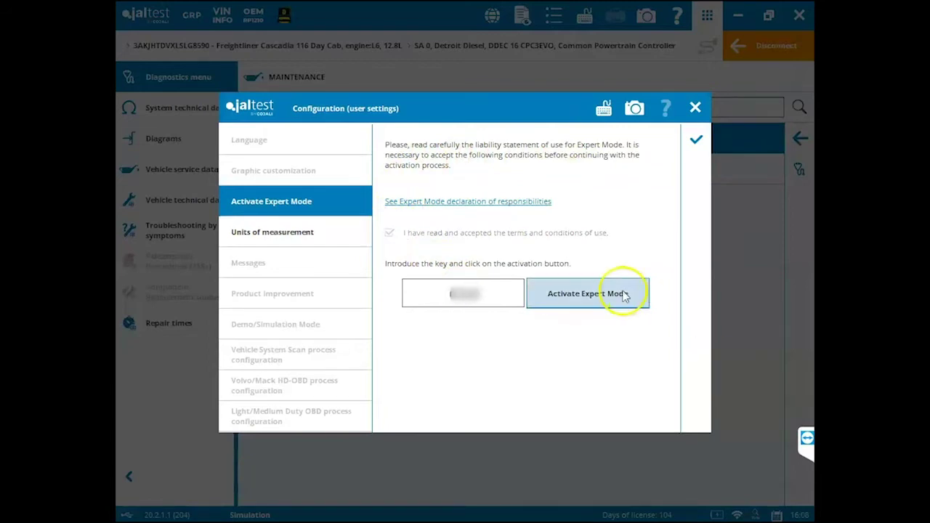
click(622, 293)
click(327, 138)
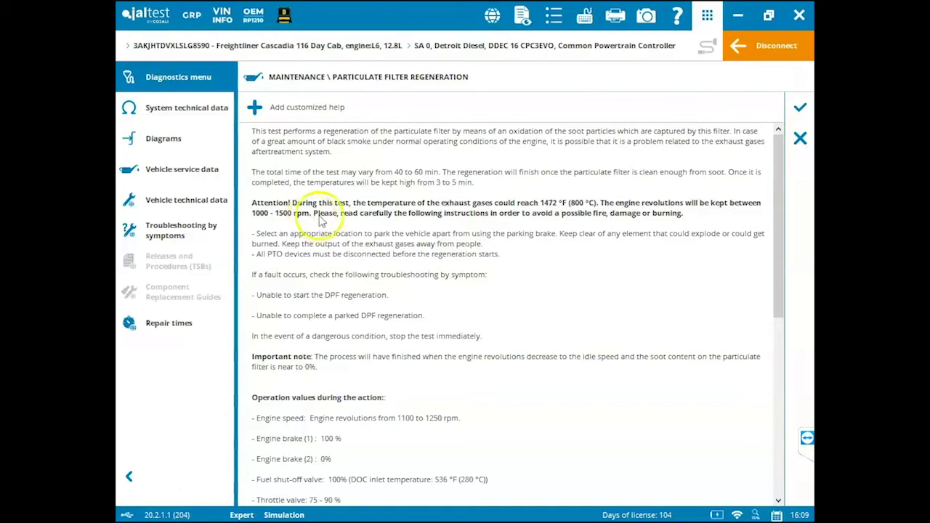
drag(781, 150, 719, 233)
scroll(719, 233, down, 3)
scroll(695, 322, down, 2)
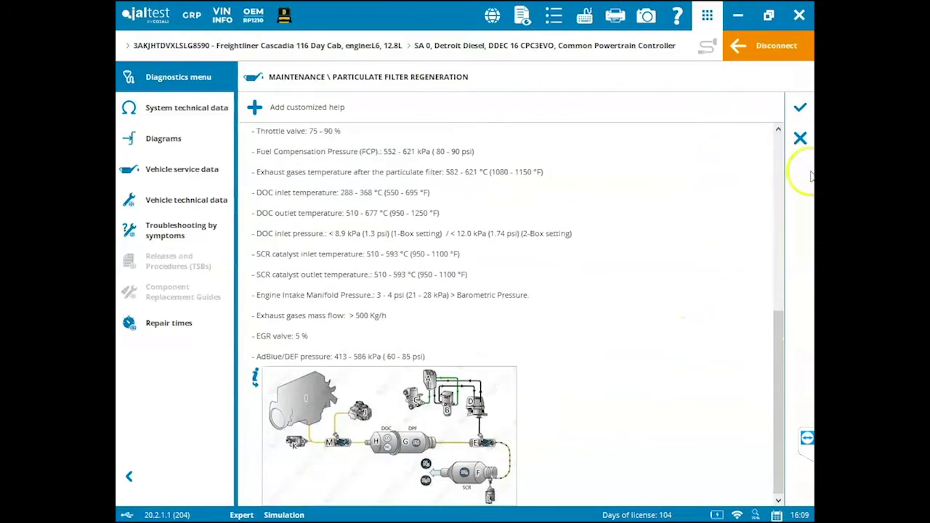
- Continue from the regeneration help to the procedure's initial conditions
click(800, 138)
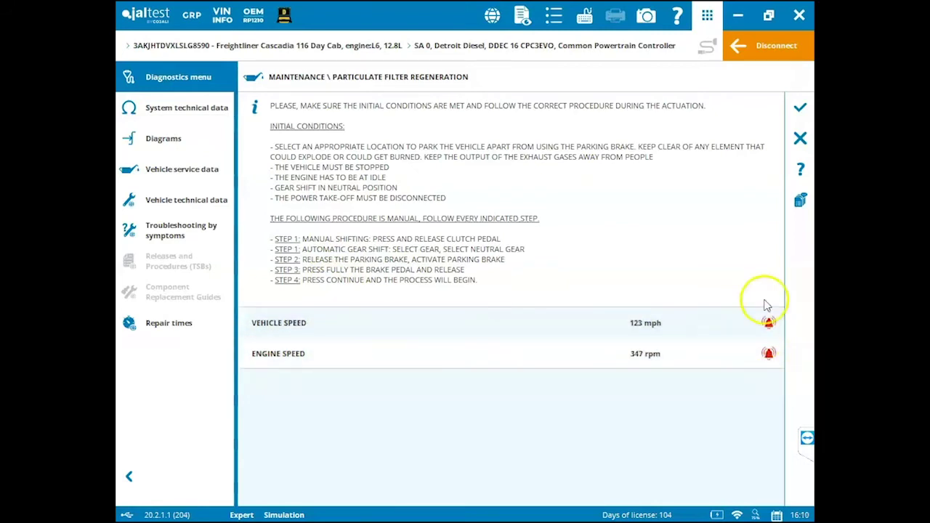
- Start the regeneration, scroll through its live readings, and display them as a live graph
click(799, 107)
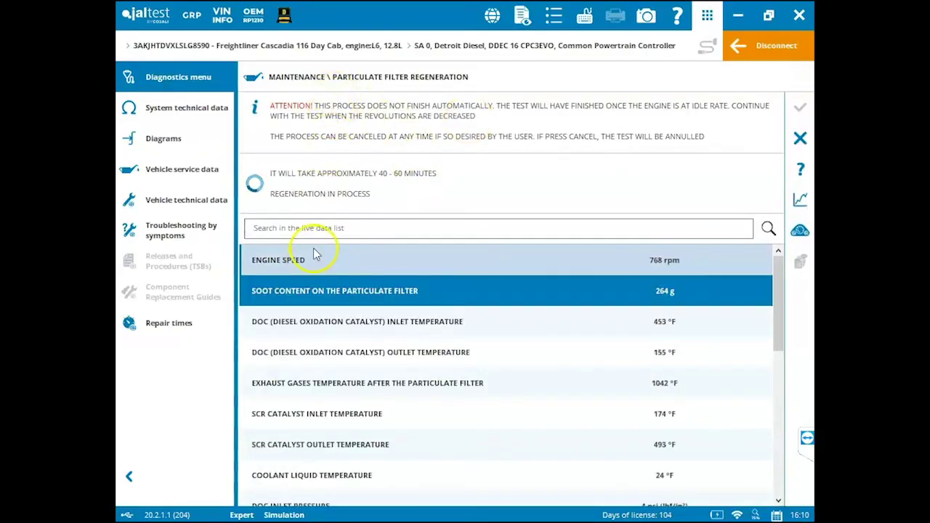
scroll(313, 290, down, 5)
scroll(331, 450, down, 1)
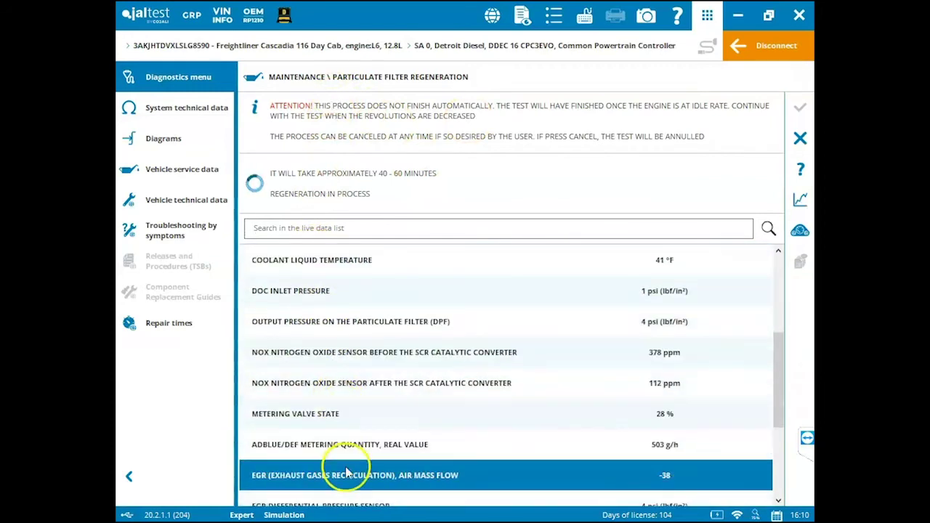
scroll(352, 334, up, 7)
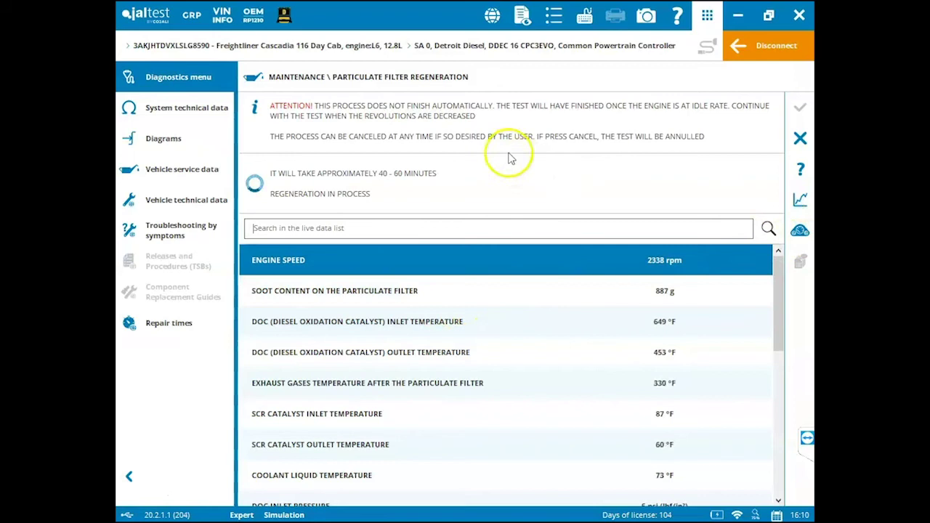
click(802, 203)
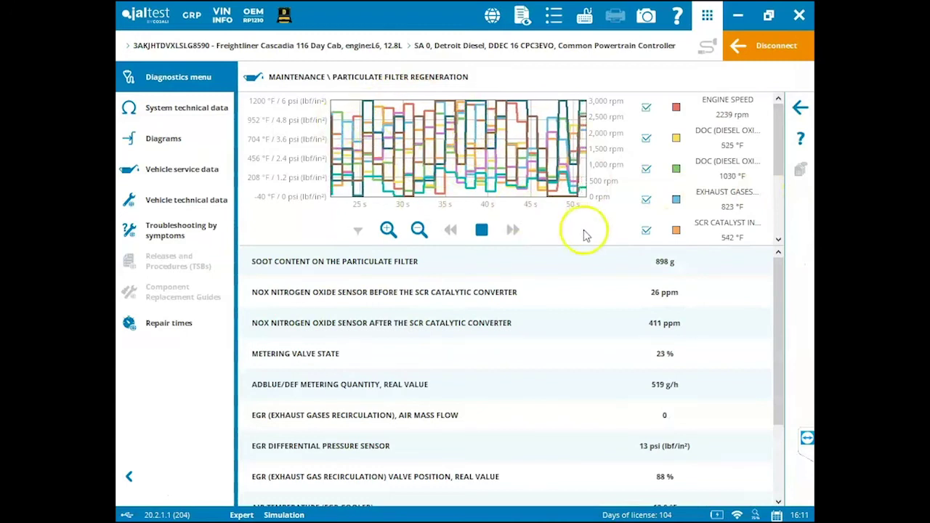
- Hide the coolant, SCR inlet/outlet temperature, DOC inlet pressure and output pressure curves from the graph
click(573, 299)
key(Up)
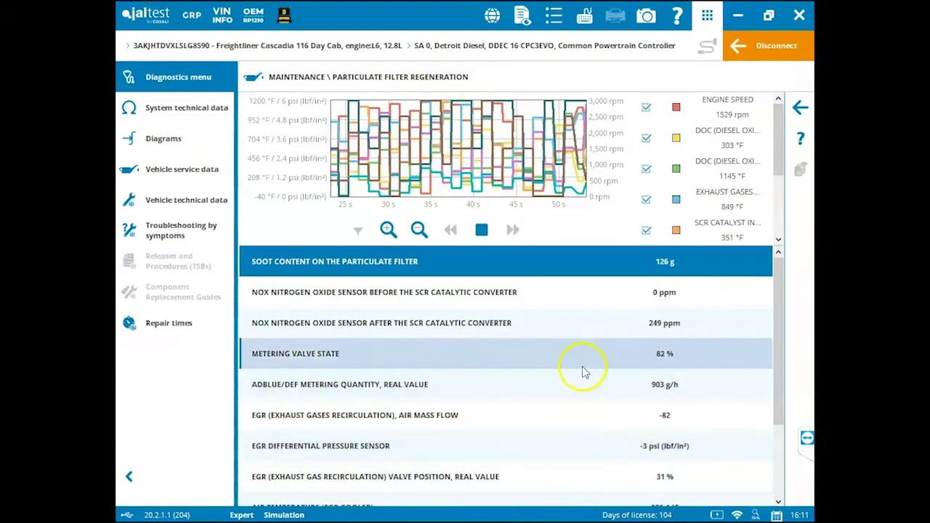
drag(774, 133, 780, 183)
click(645, 174)
click(646, 141)
click(645, 110)
click(646, 203)
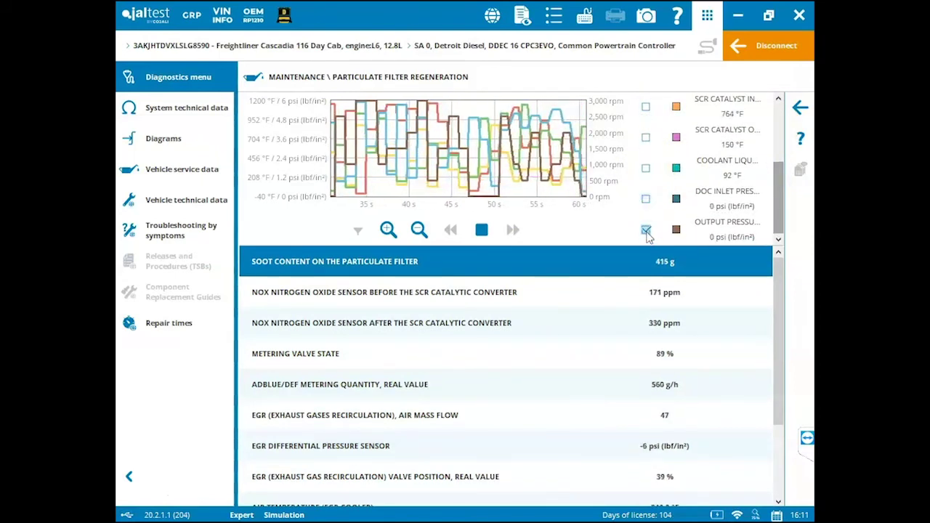
click(646, 231)
- Pause and resume the graph, enlarge its traces twice, then return to the live readings list
click(492, 229)
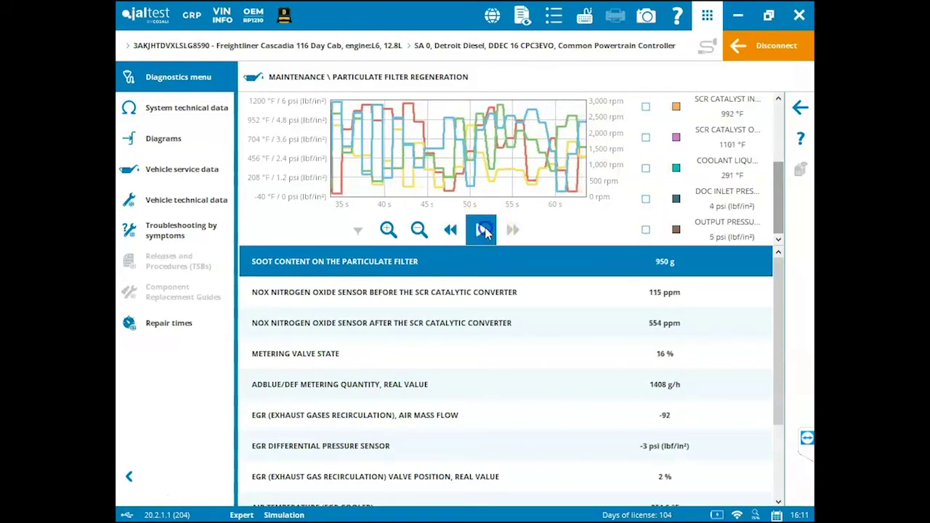
click(484, 230)
click(386, 229)
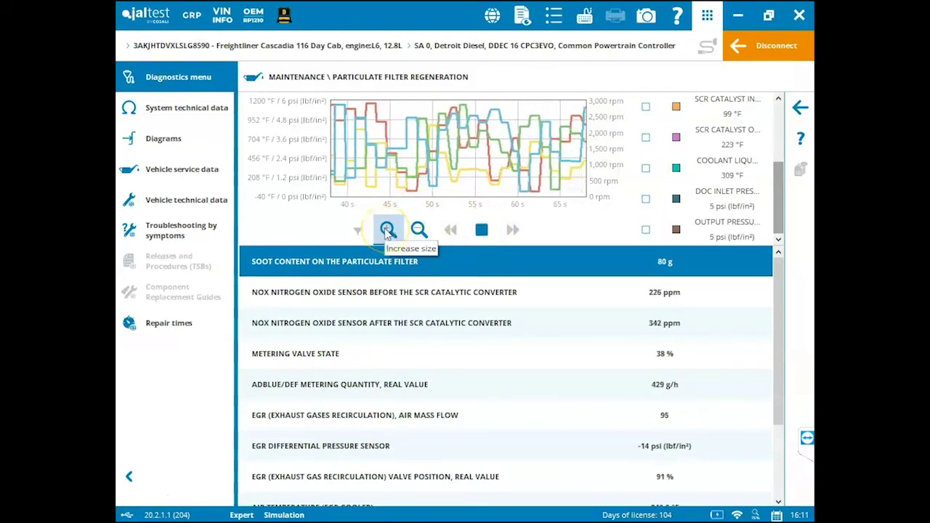
click(364, 207)
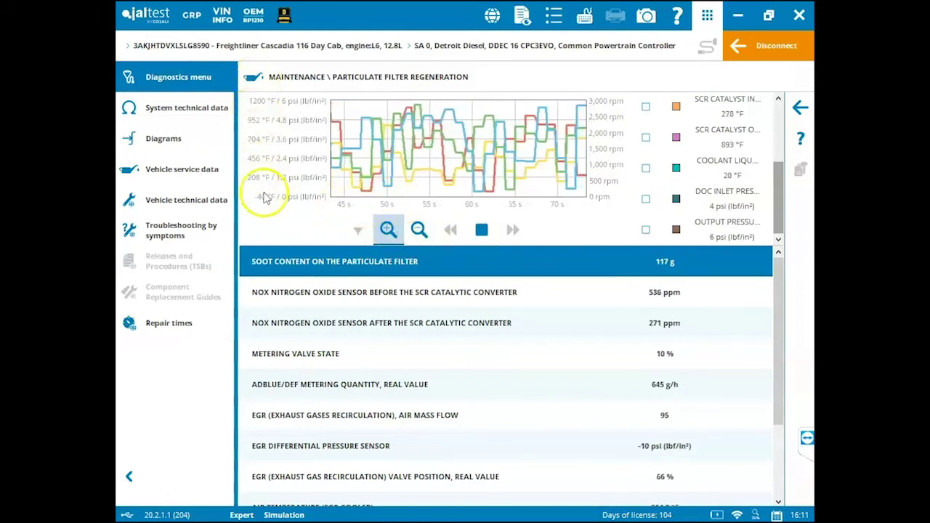
click(800, 108)
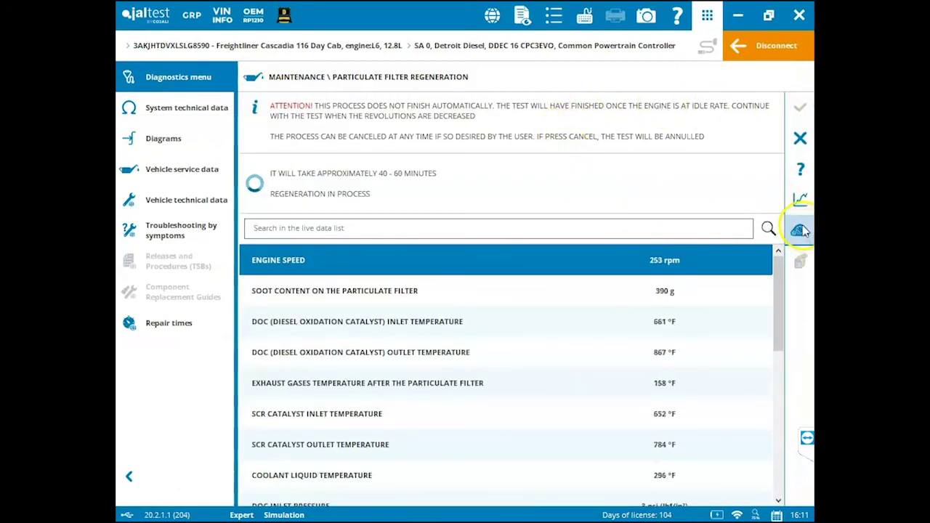
click(800, 230)
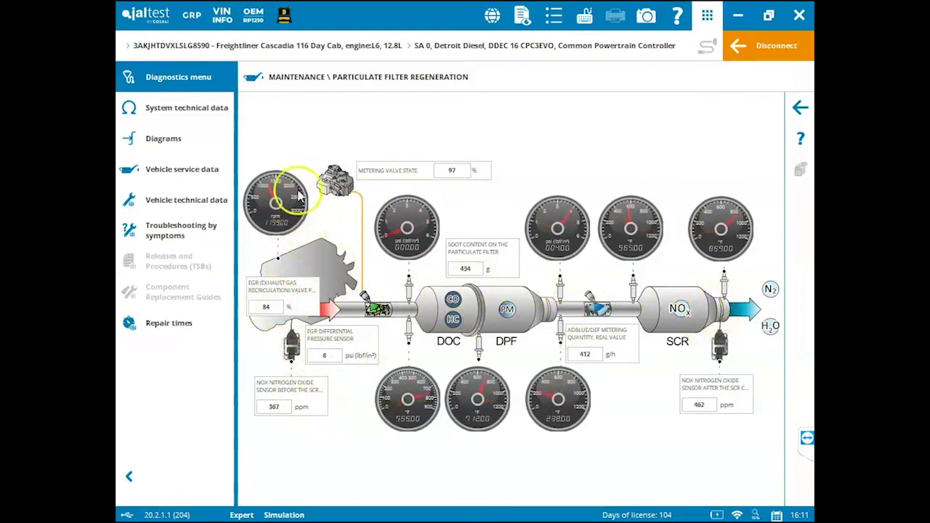
click(801, 107)
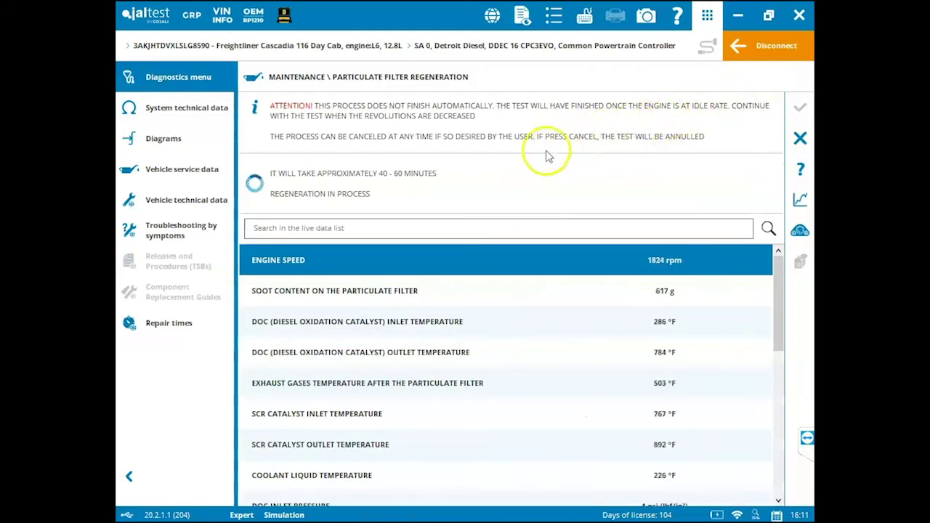
- Stop the regeneration, acknowledge completion, decline viewing saved graphs, and go back to the diagnostic actions
click(800, 140)
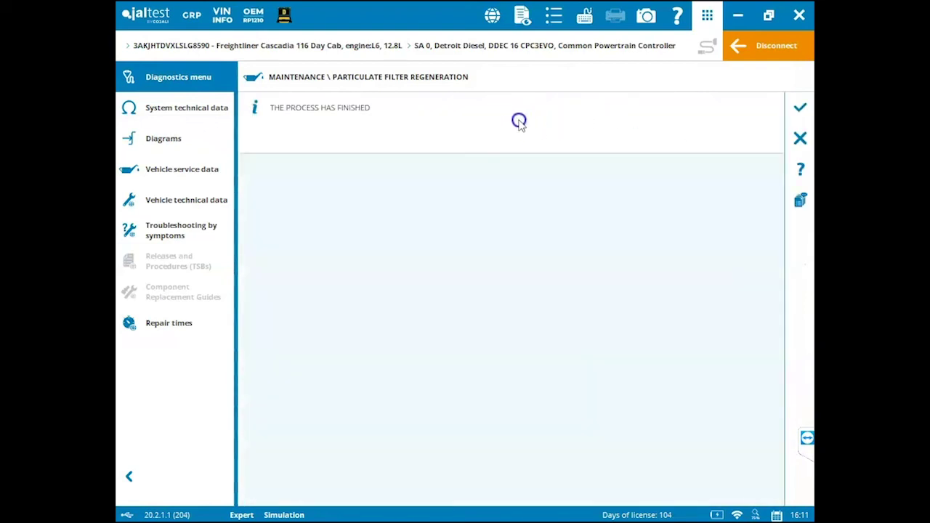
click(800, 108)
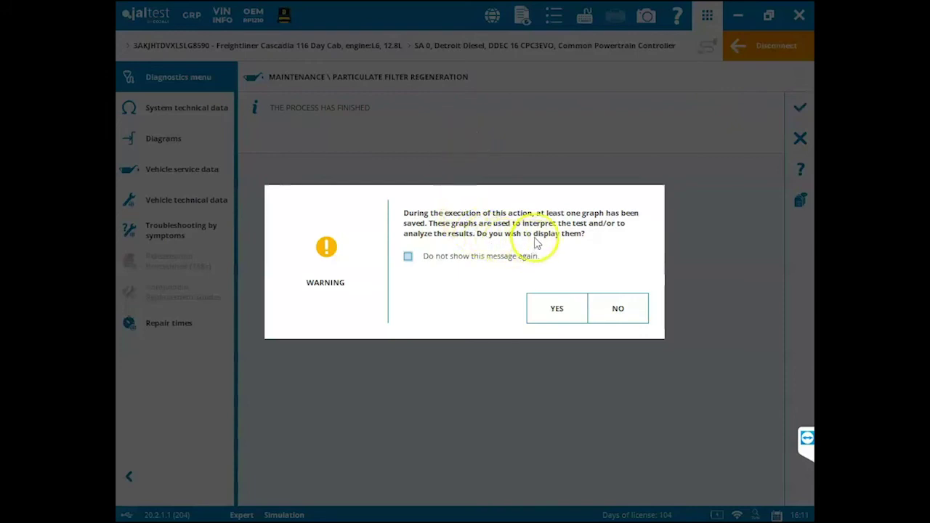
click(557, 312)
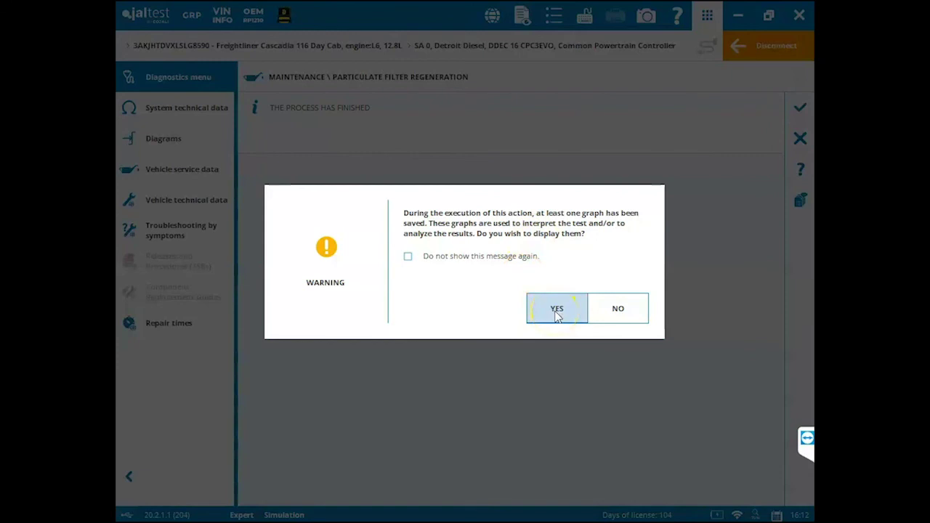
click(603, 309)
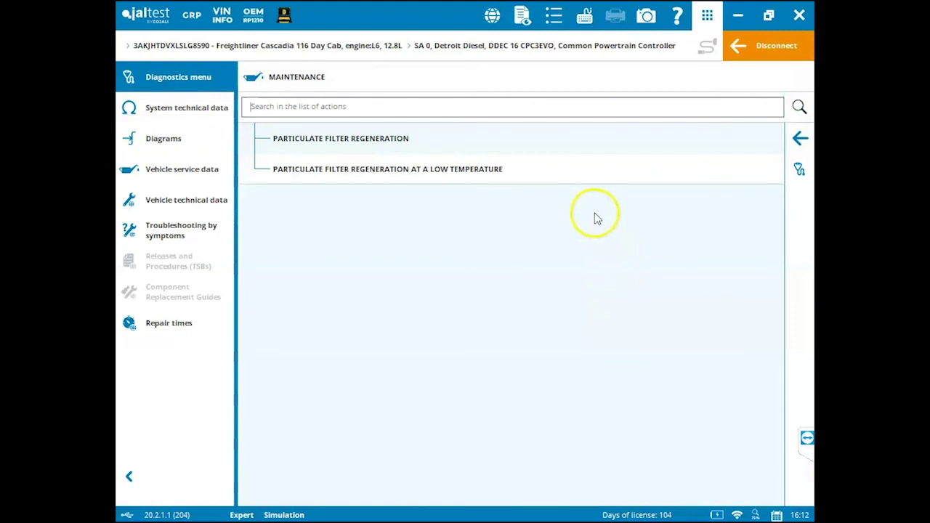
click(800, 138)
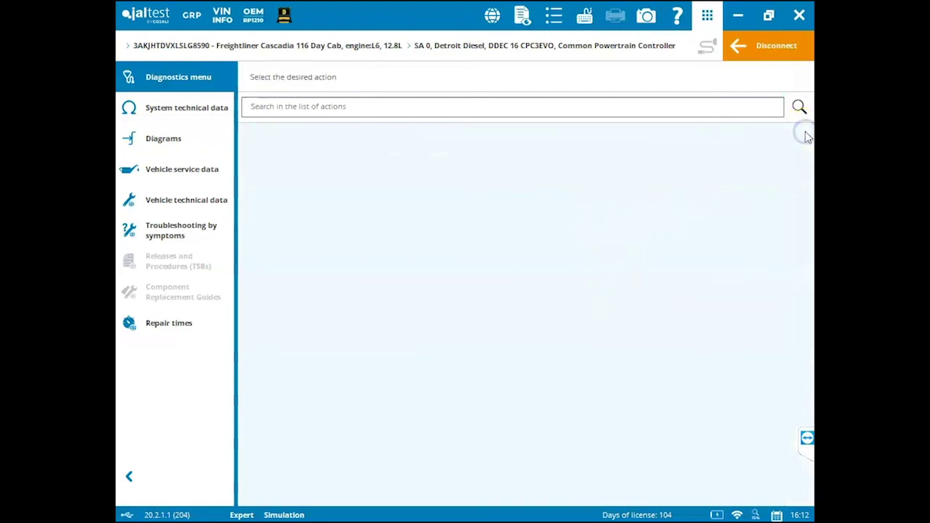